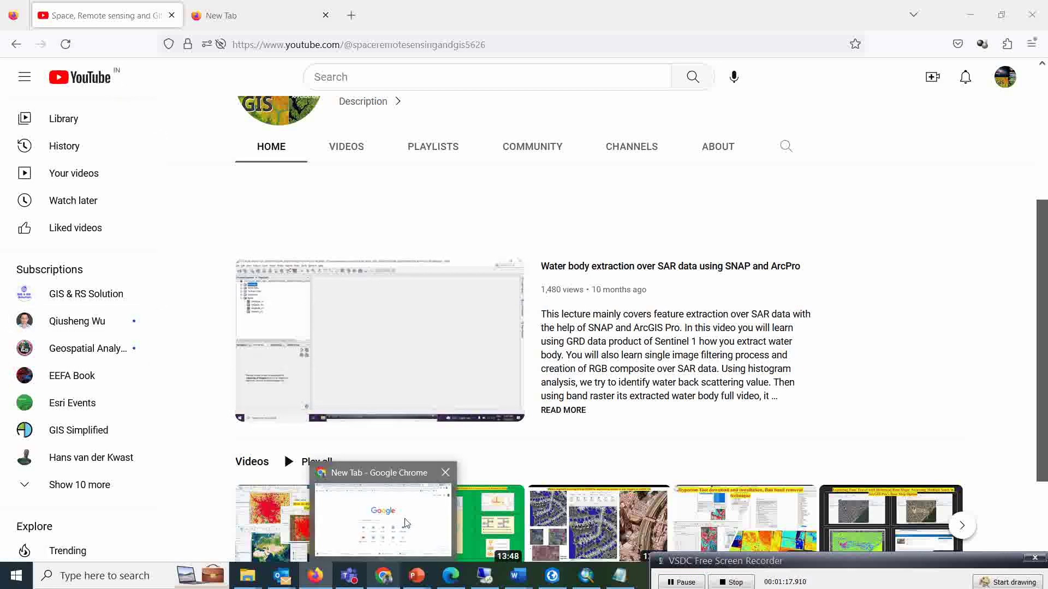
# Search Google for 'google earth engine' and open the earthengine.google.com result in a new tab
pyautogui.click(387, 501)
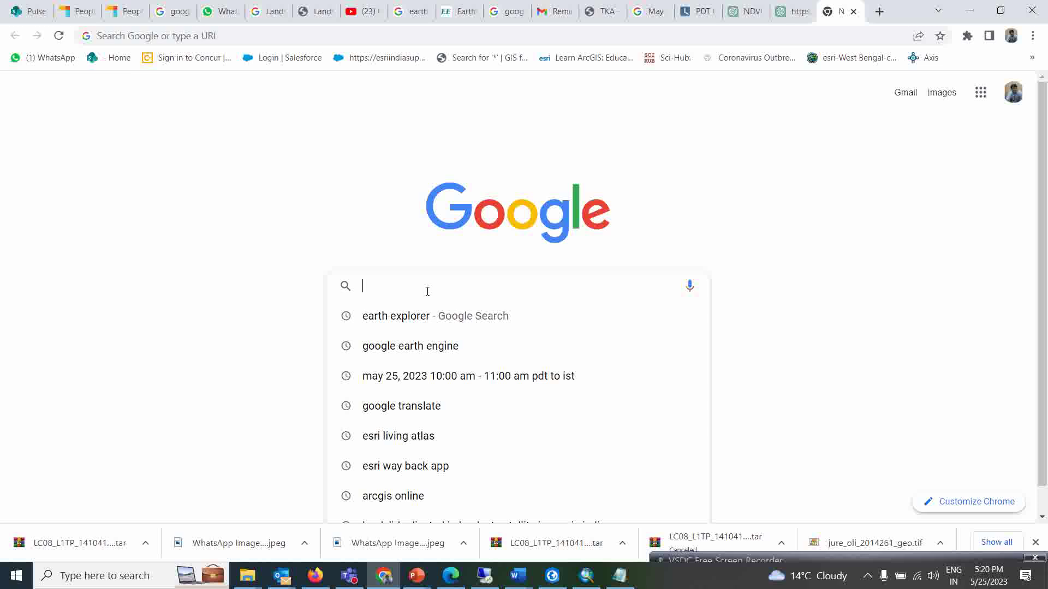
pyautogui.click(422, 346)
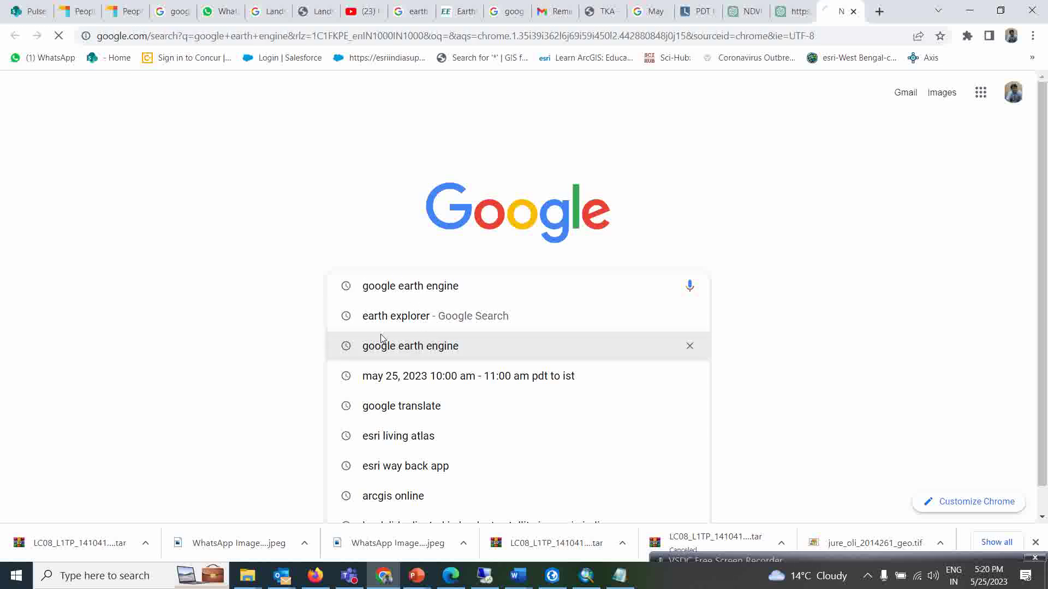
pyautogui.rightClick(222, 238)
pyautogui.click(270, 244)
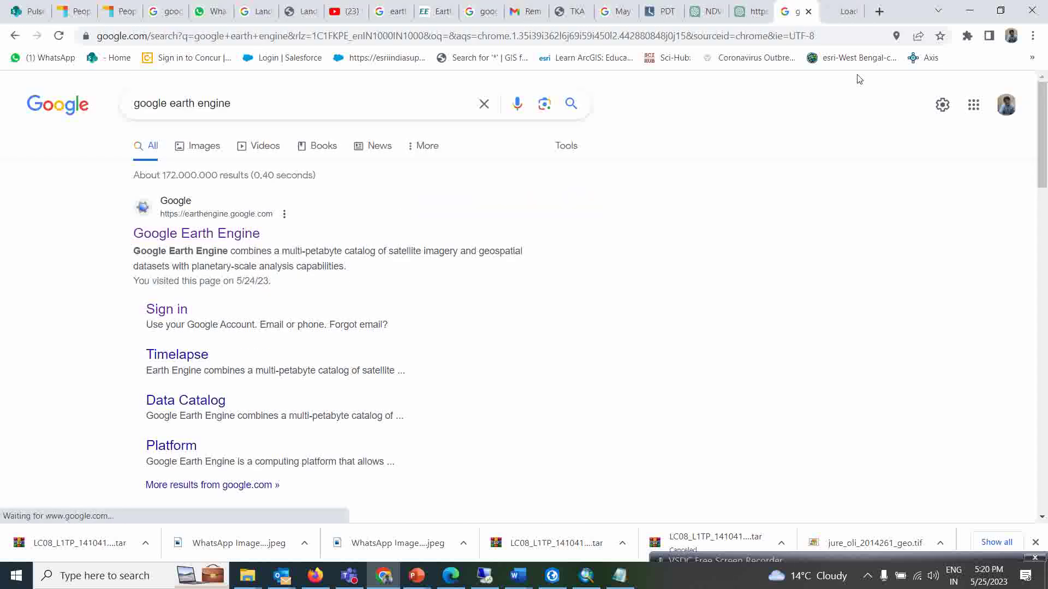
pyautogui.click(839, 12)
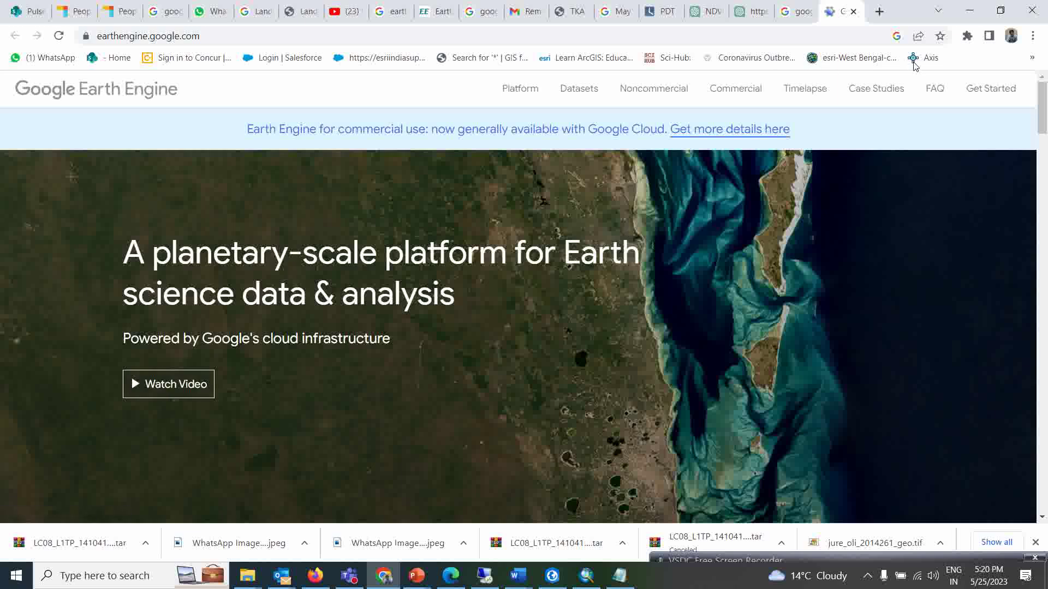
# Open the saved Earth Engine Code Editor bookmark in another new tab
pyautogui.click(879, 12)
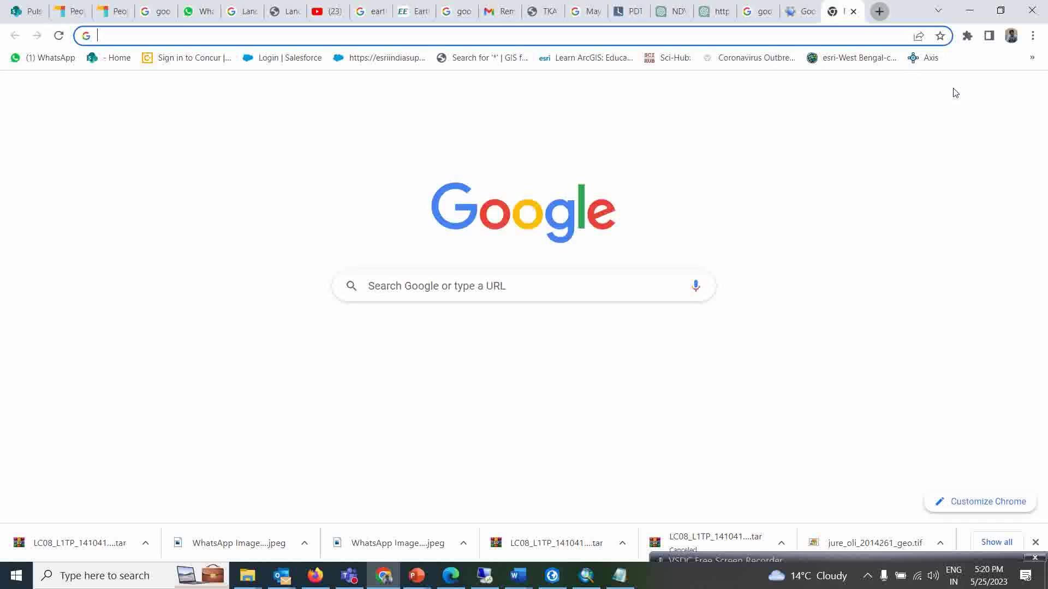
pyautogui.click(1031, 58)
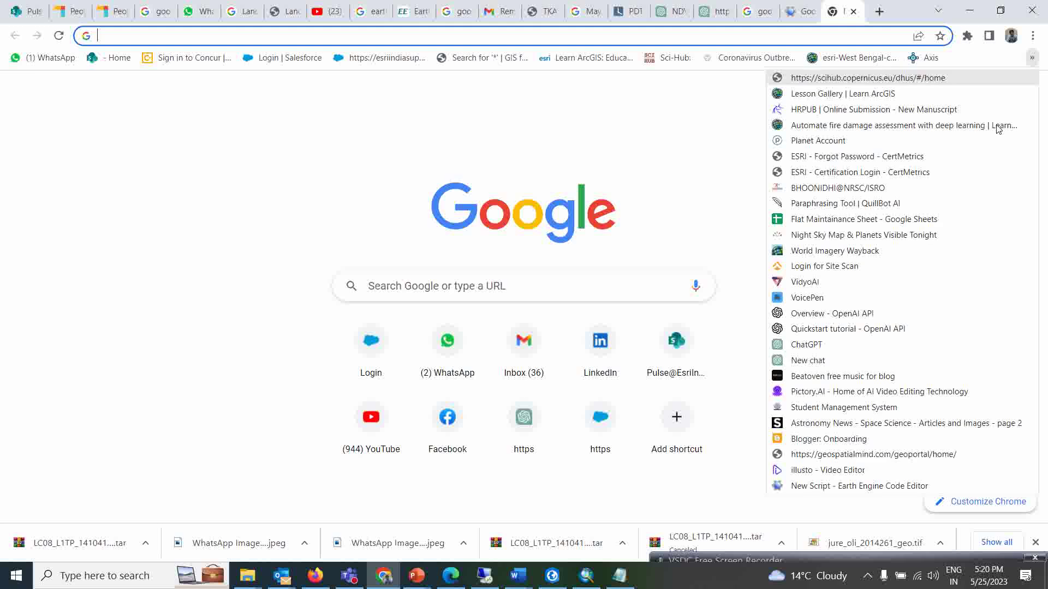
pyautogui.click(822, 487)
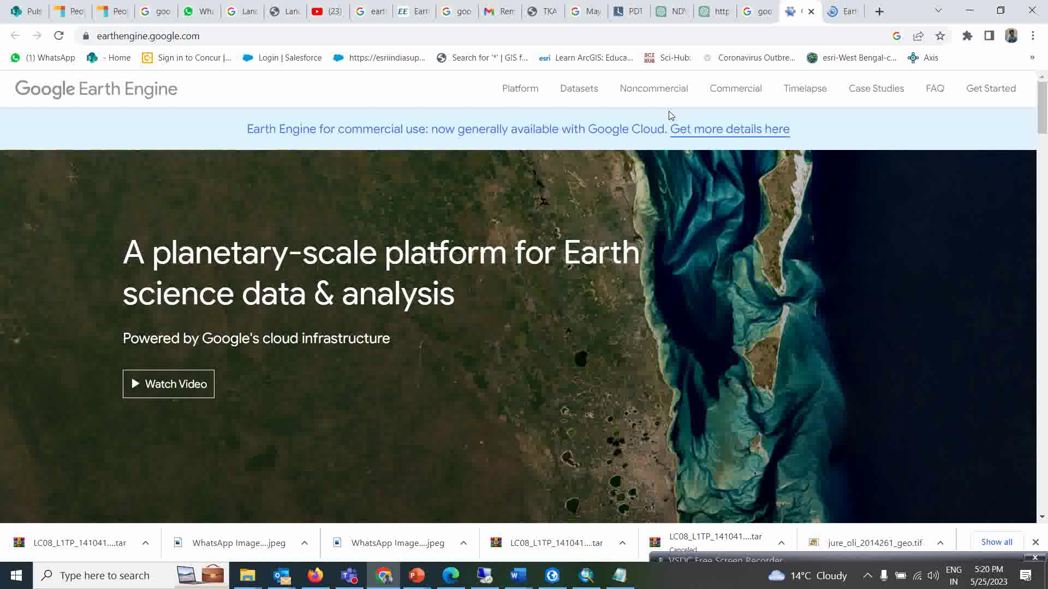
pyautogui.scroll(-2, 314, 346)
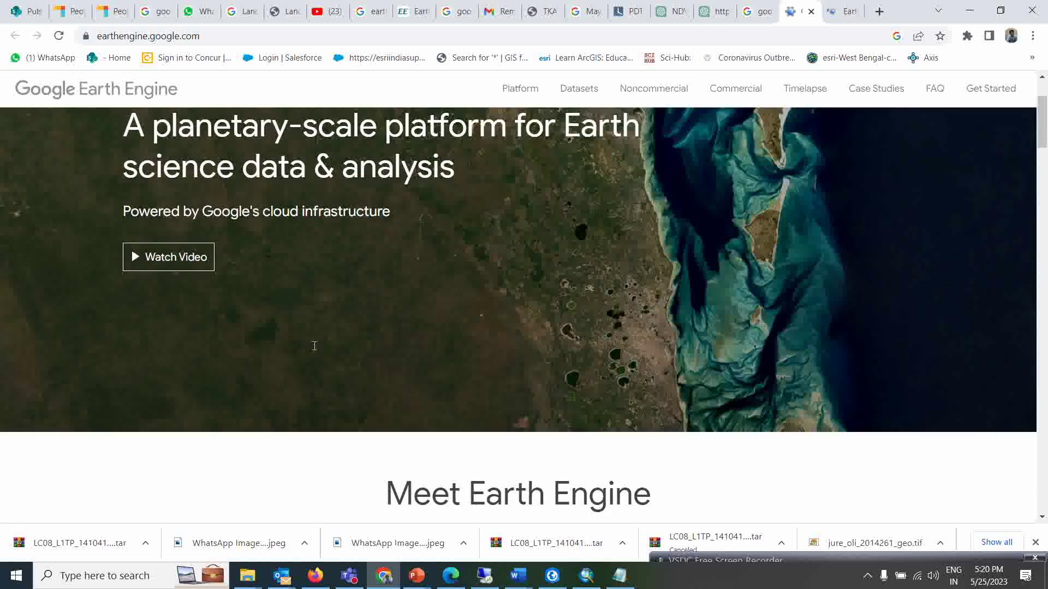
pyautogui.scroll(-1, 467, 351)
pyautogui.scroll(3, 475, 340)
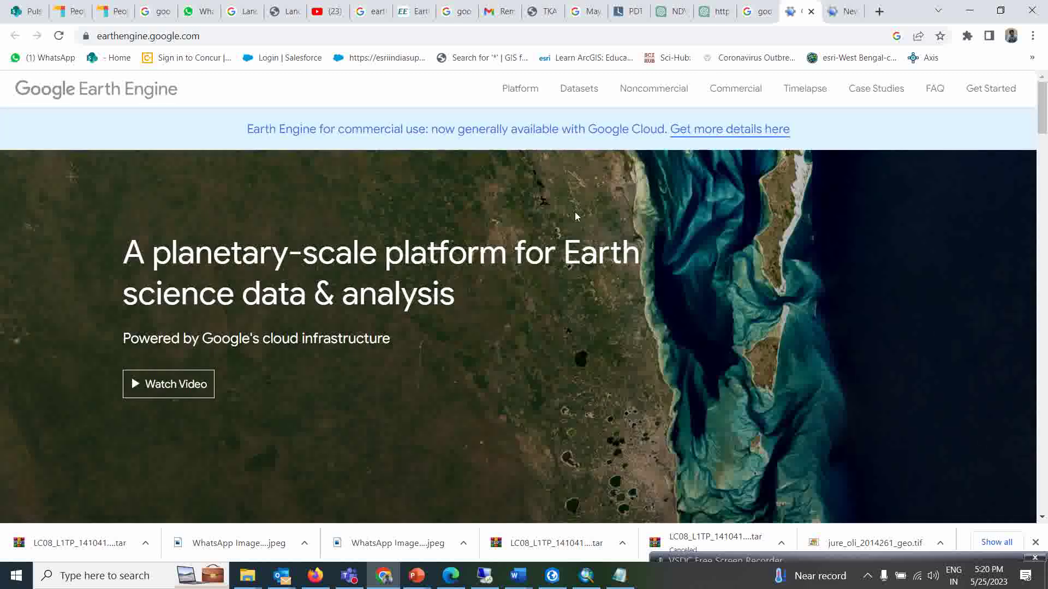
# Register for Earth Engine using it without a Cloud Project
pyautogui.click(986, 97)
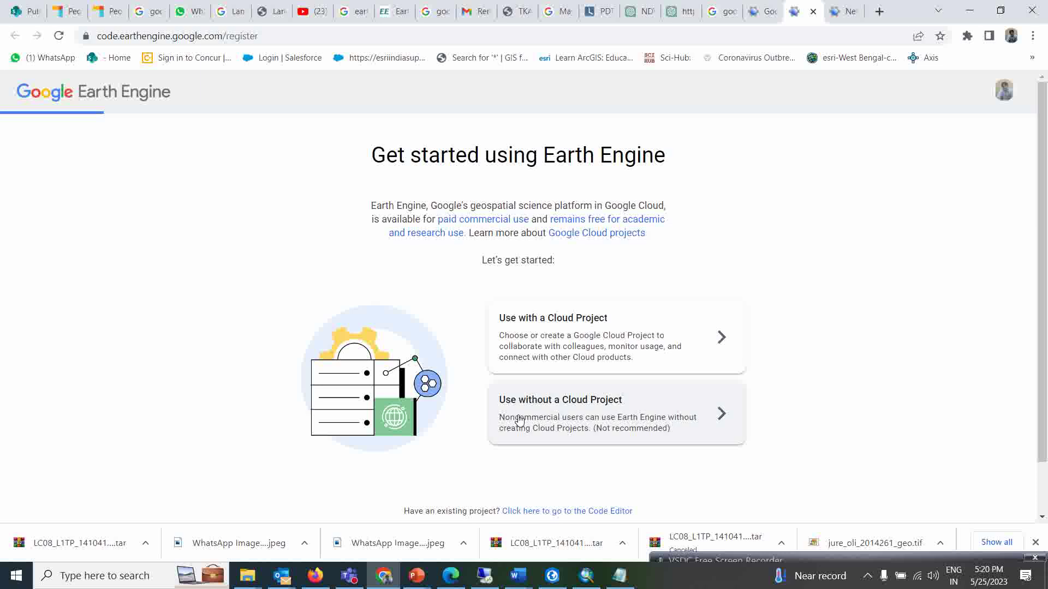
pyautogui.click(577, 412)
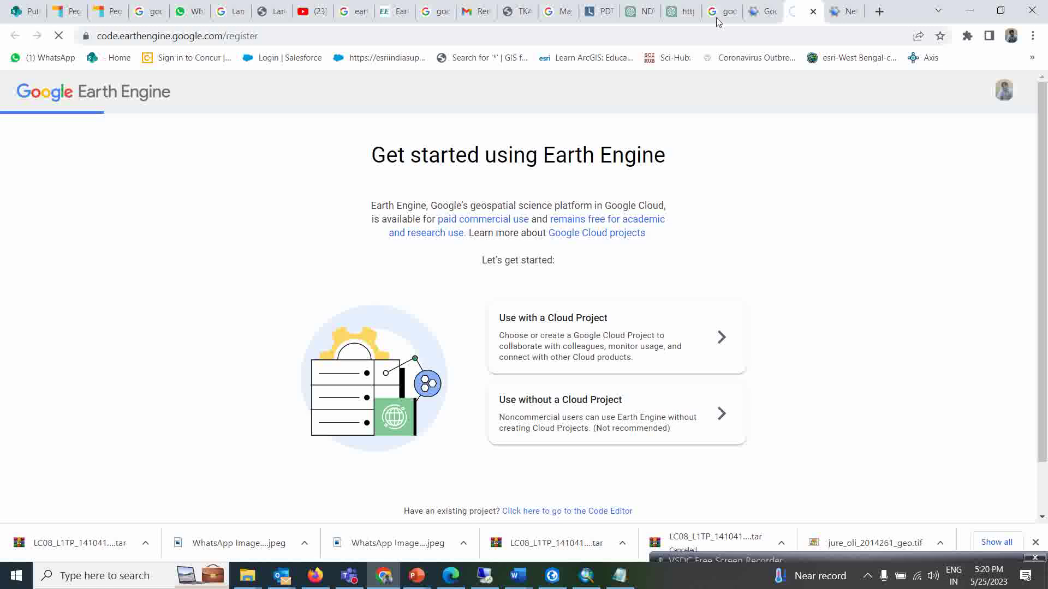
pyautogui.click(847, 11)
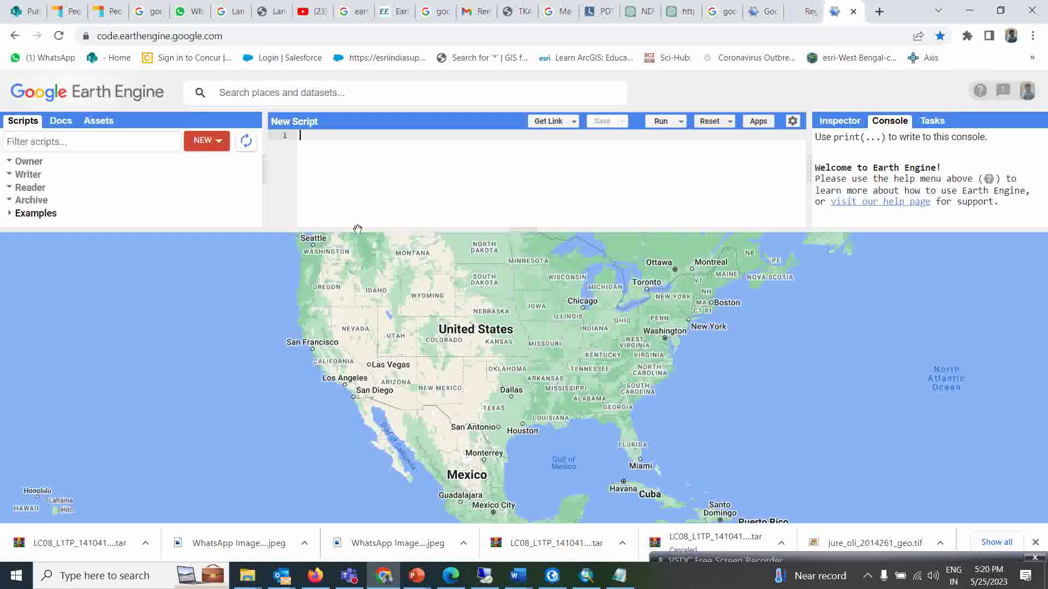
pyautogui.click(781, 12)
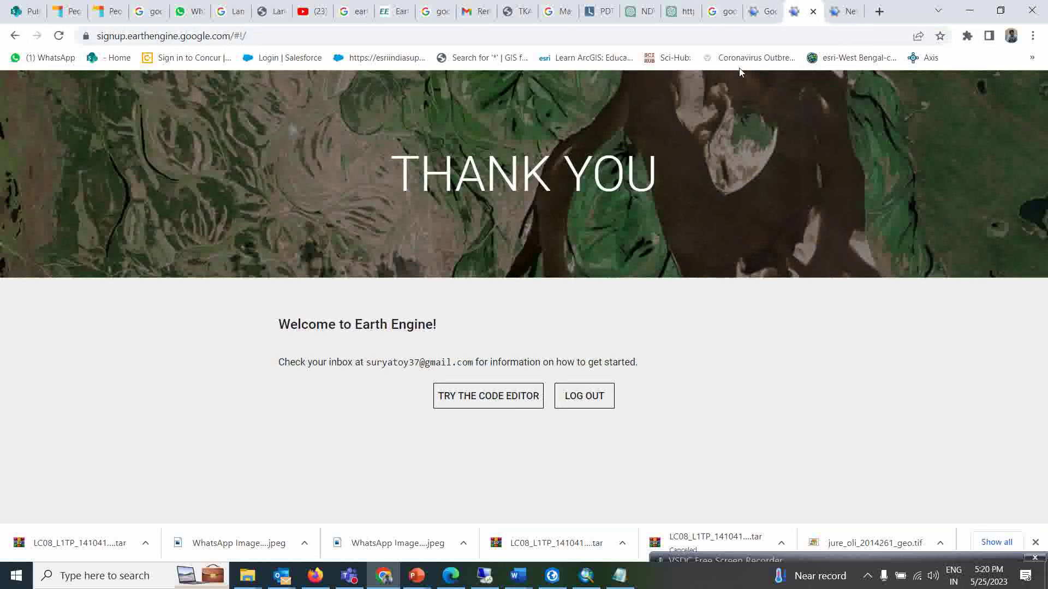
# Bring up the Code Editor with its empty script and close the extra sign-up tab
pyautogui.click(847, 11)
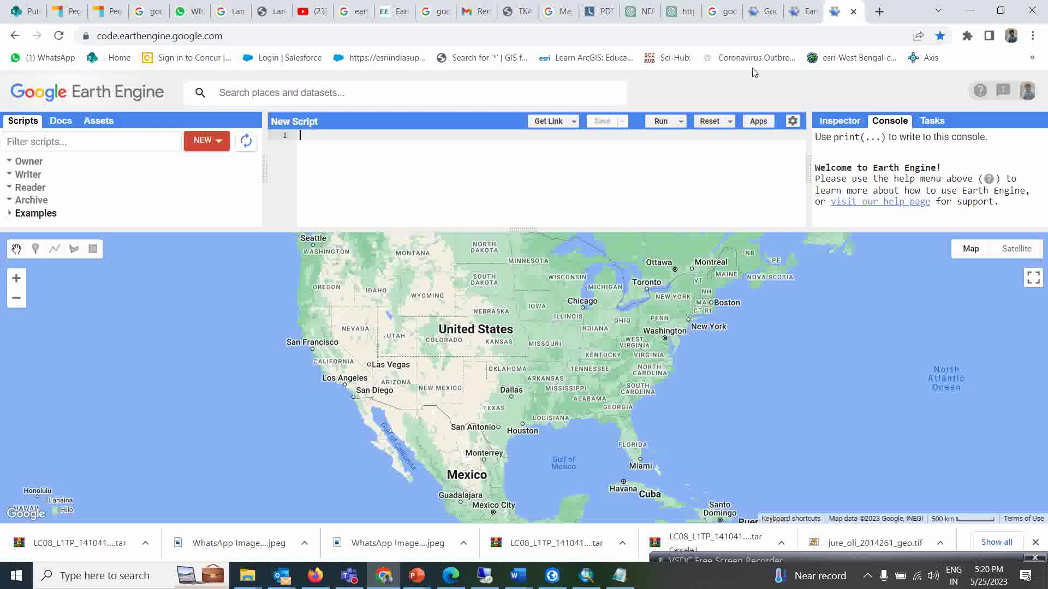
pyautogui.click(798, 12)
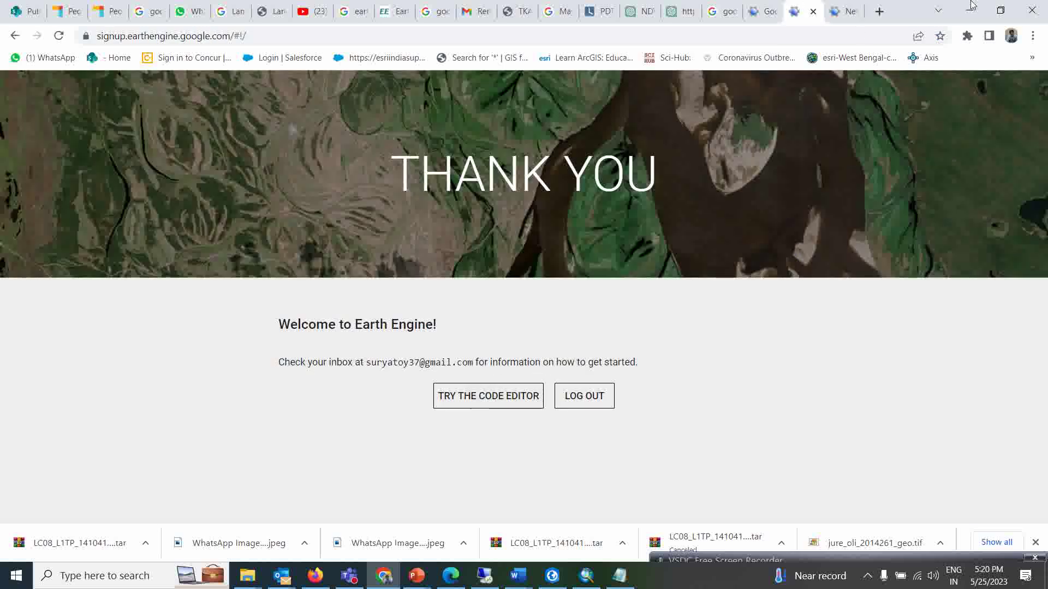
pyautogui.click(836, 14)
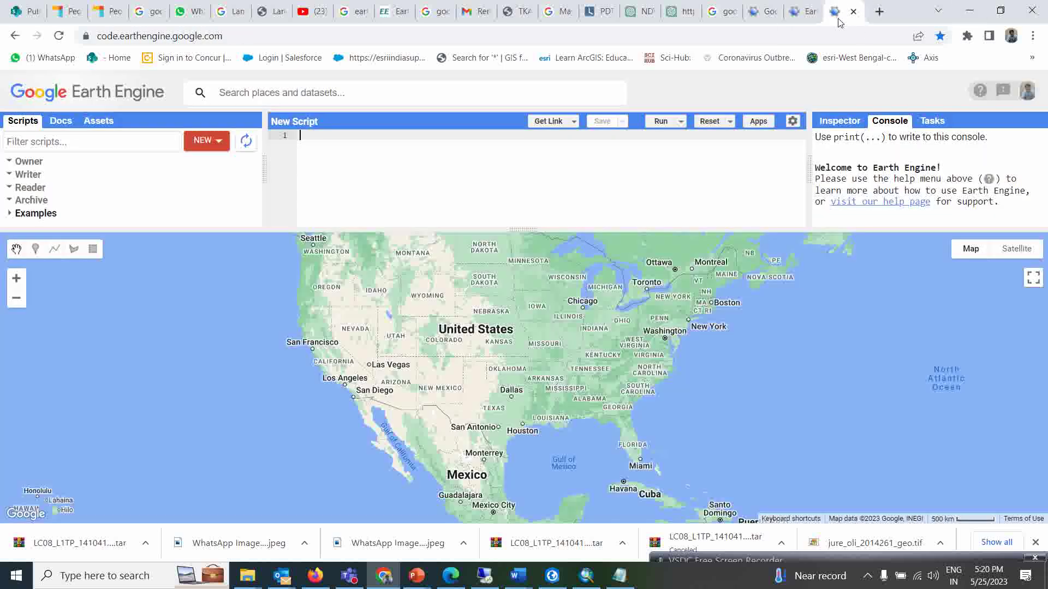
pyautogui.click(802, 12)
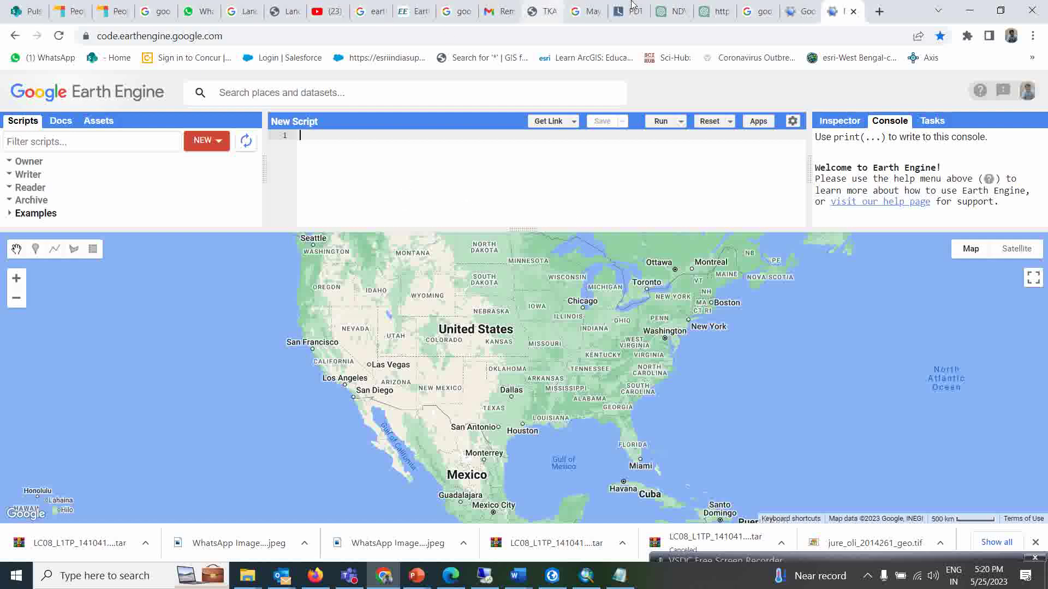
# Open ChatGPT in a new tab and write 'make an NDVI map in google earth engine'
pyautogui.click(879, 12)
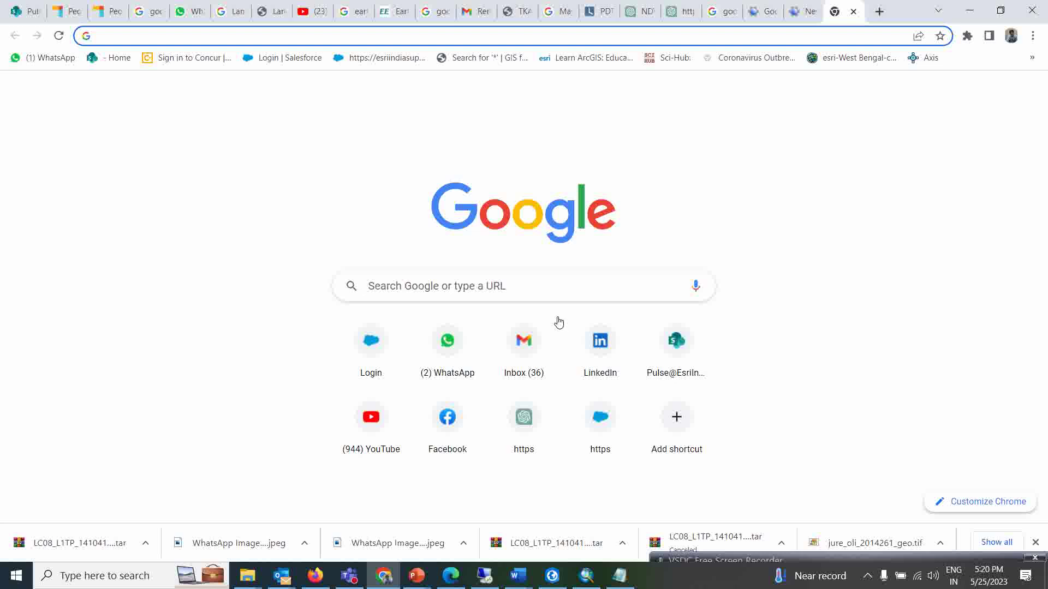
pyautogui.click(523, 426)
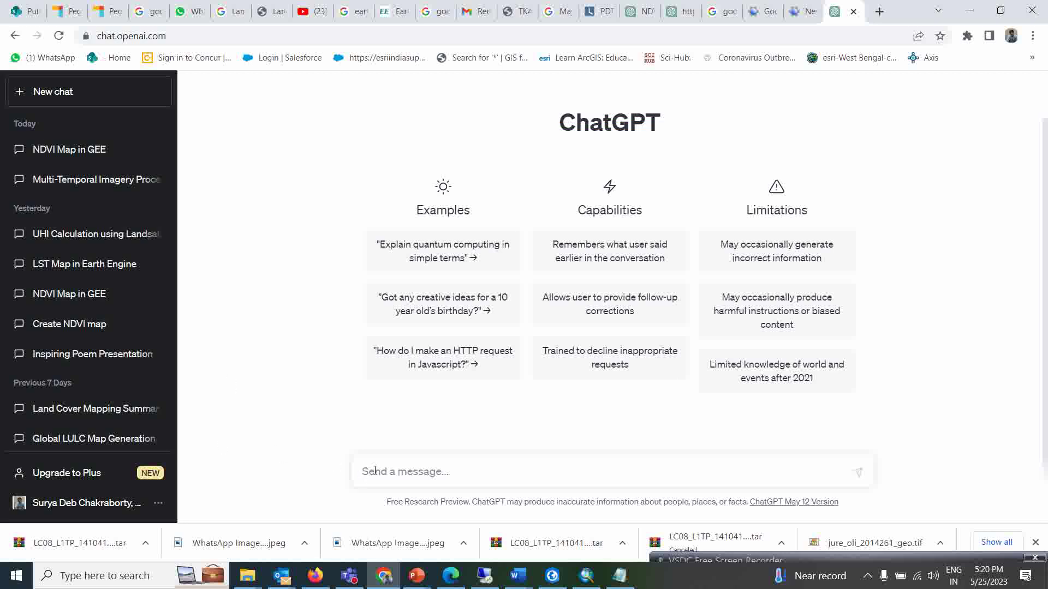
pyautogui.write('m')
pyautogui.write('ake ')
pyautogui.write('an ')
pyautogui.write('n')
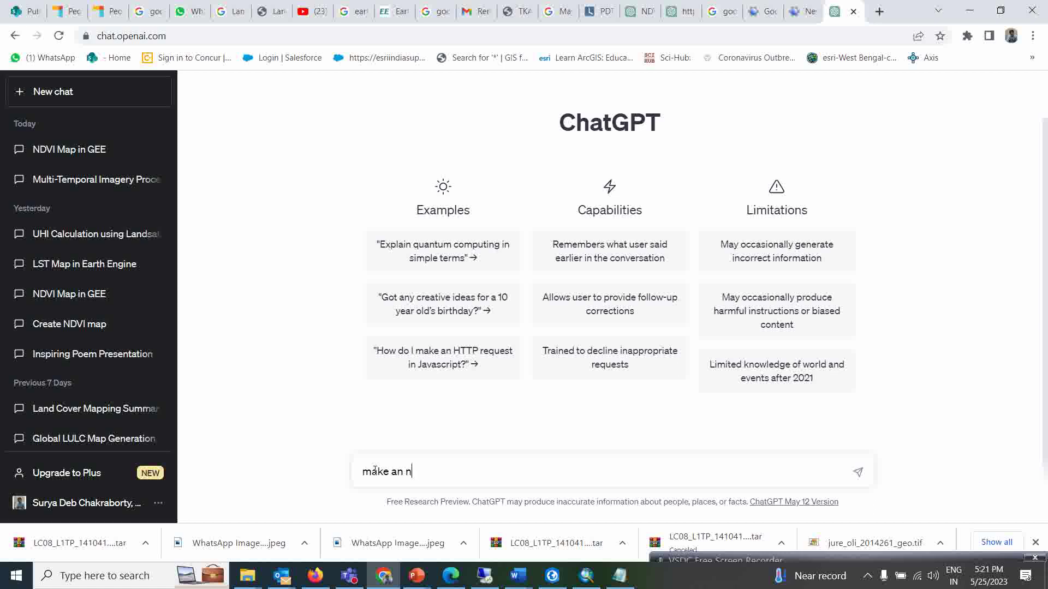
pyautogui.write('dvi')
pyautogui.press('BackSpace')
pyautogui.press('BackSpace')
pyautogui.press('BackSpace')
pyautogui.press('BackSpace')
pyautogui.write('NDV')
pyautogui.write('I')
pyautogui.write(' map ')
pyautogui.write('in ')
pyautogui.write('googl')
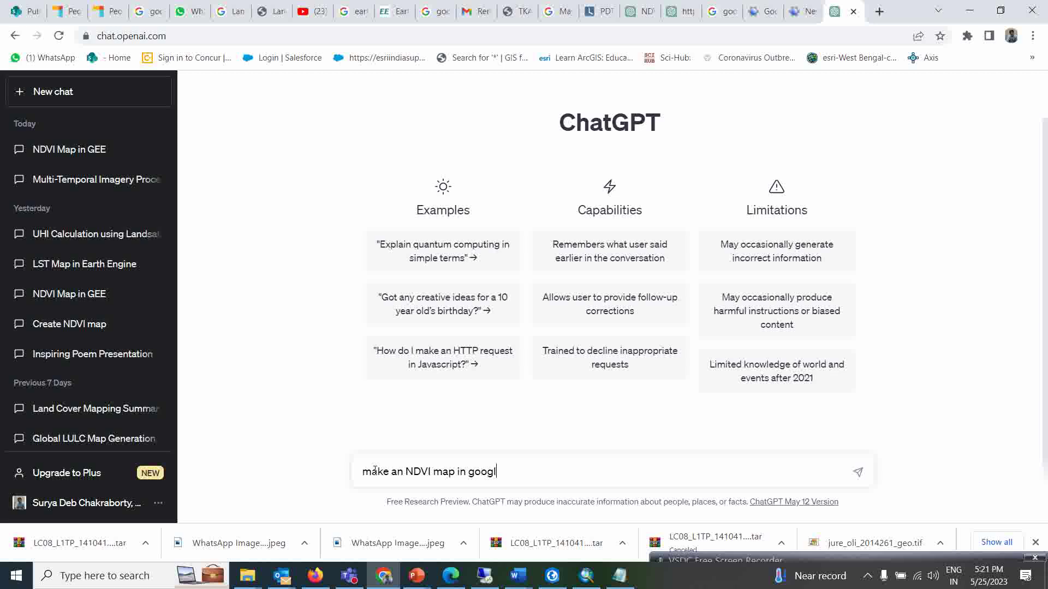
pyautogui.write('e ')
pyautogui.write('ea')
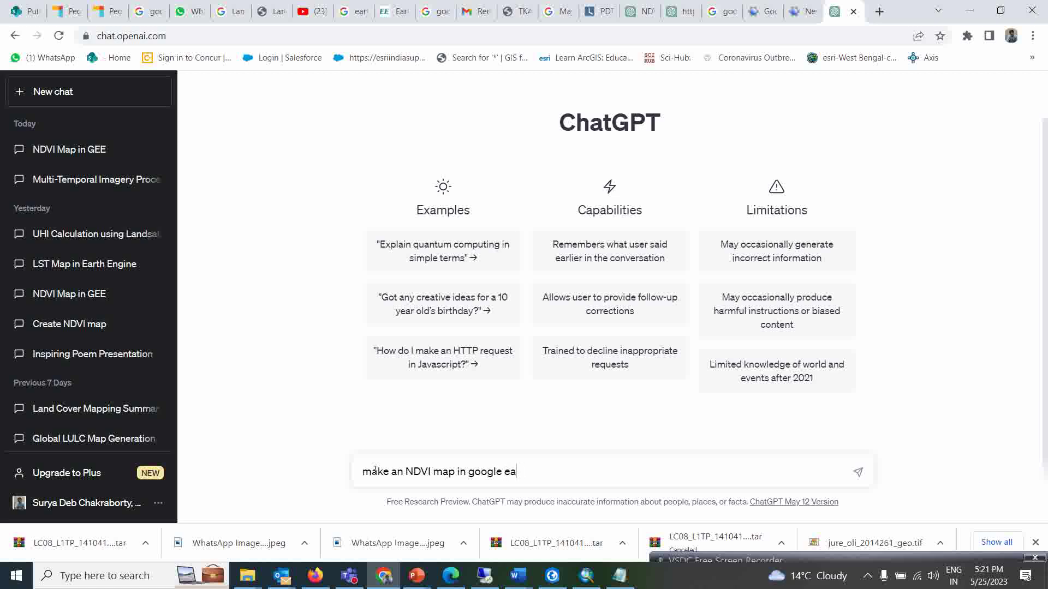
pyautogui.write('rth eng')
pyautogui.write('ine')
# Submit the NDVI prompt and review ChatGPT's Landsat NDVI code and explanation
pyautogui.press('Return')
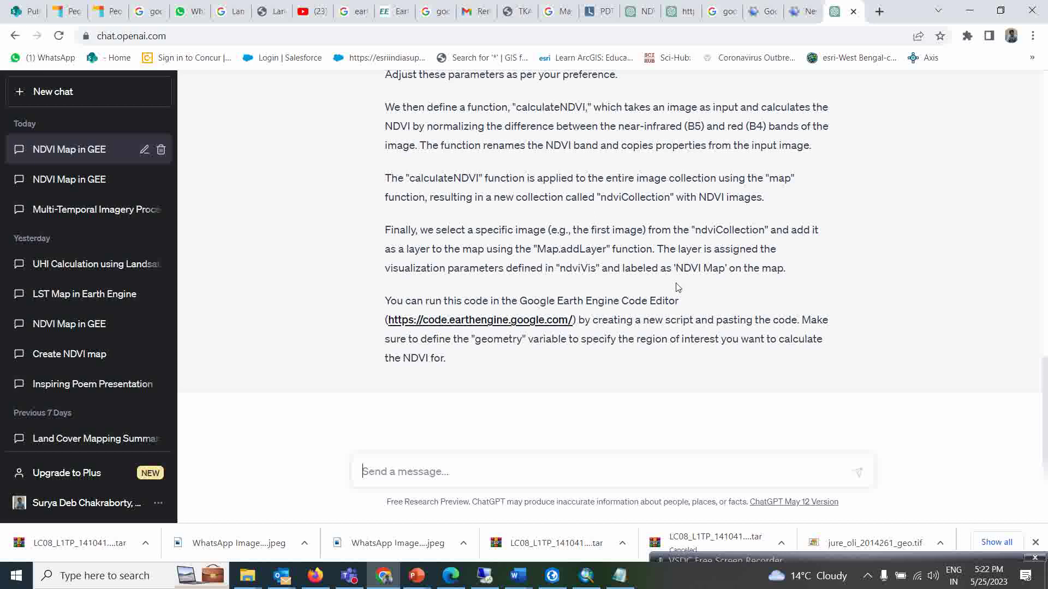
pyautogui.scroll(2, 679, 287)
pyautogui.scroll(4, 679, 287)
pyautogui.scroll(1, 677, 287)
pyautogui.scroll(2, 677, 287)
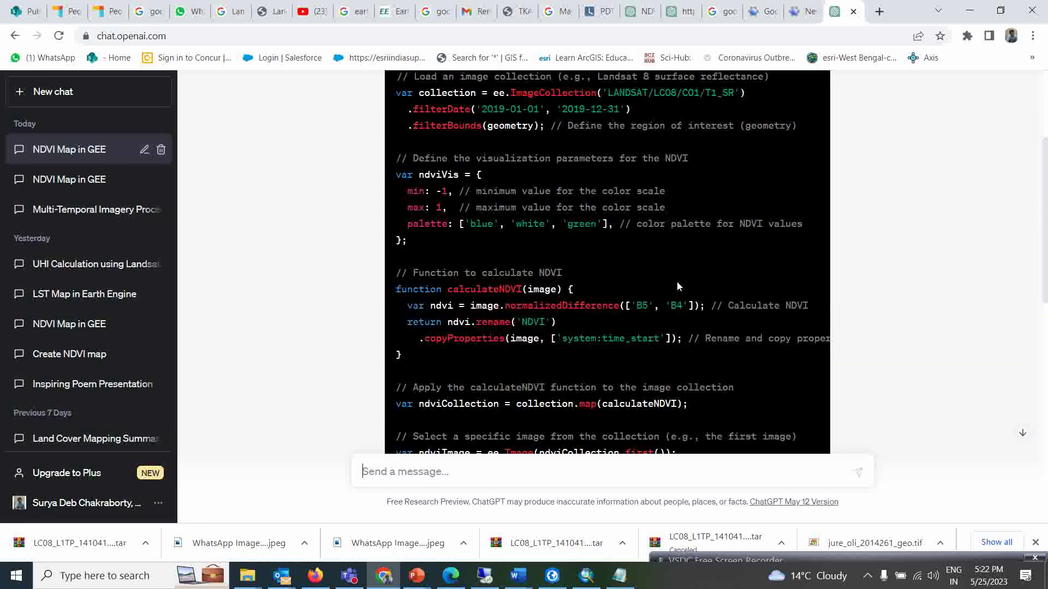
pyautogui.scroll(3, 677, 286)
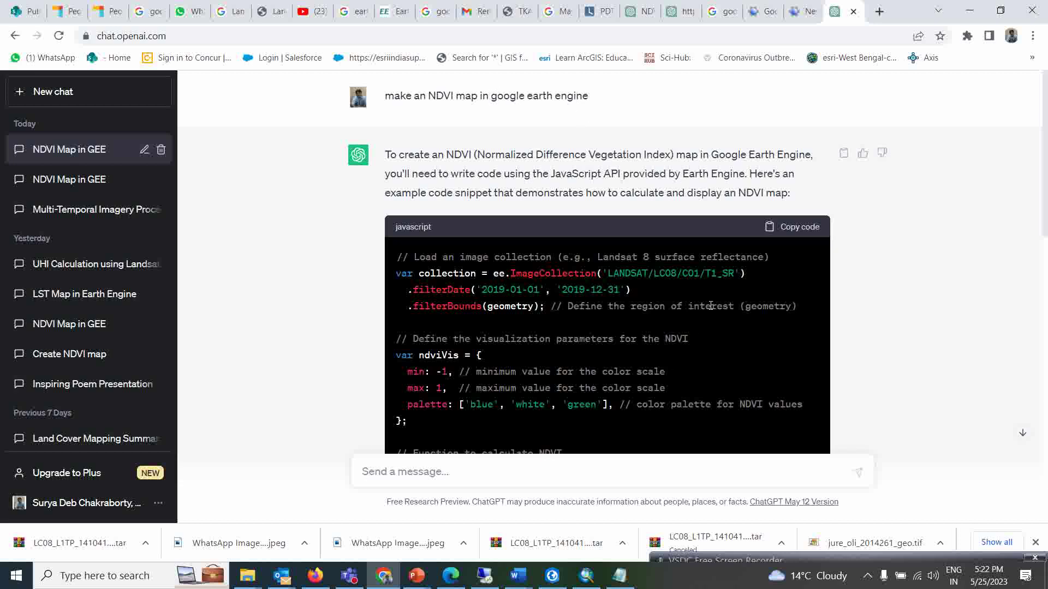
pyautogui.scroll(-1, 711, 305)
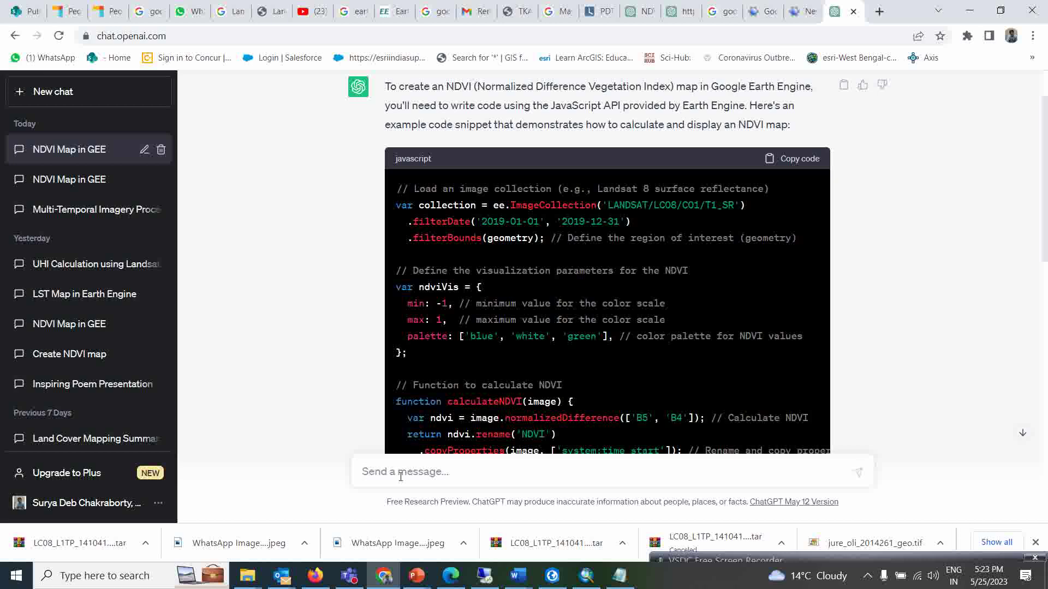
pyautogui.write('C')
pyautogui.write('an')
pyautogui.write(' you cr')
pyautogui.write('op')
pyautogui.write(' it ')
pyautogui.write('for ')
pyautogui.write('west ')
pyautogui.write('Beng')
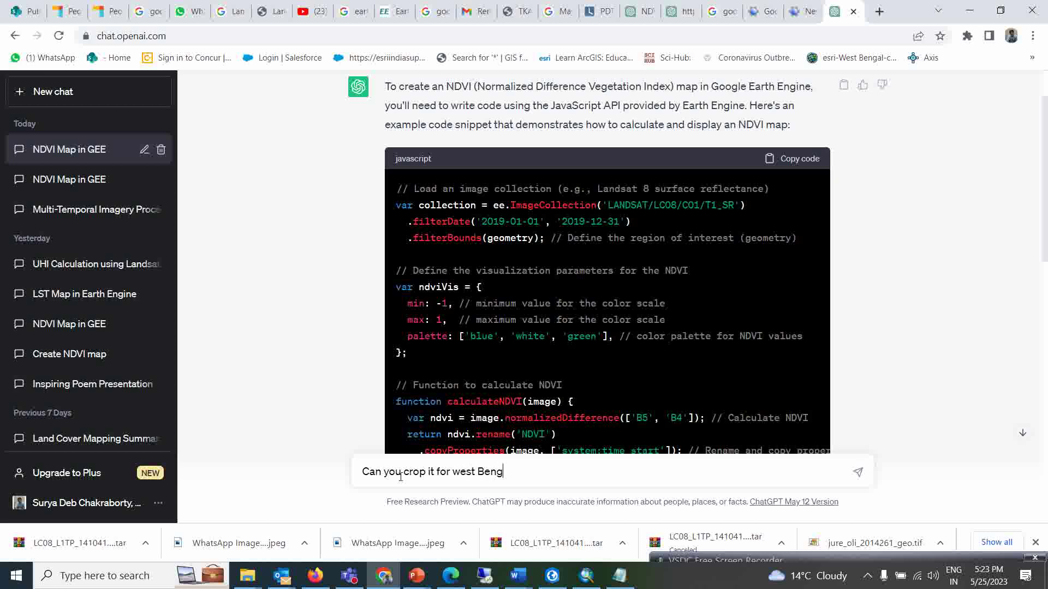
pyautogui.write('al ')
pyautogui.write('Kol')
pyautogui.write('ksa')
# Ask ChatGPT for the whole NDVI code cropped to Kolkata, West Bengal, for 2017
pyautogui.press('BackSpace')
pyautogui.press('BackSpace')
pyautogui.write('ata')
pyautogui.write(' o')
pyautogui.write('f the ')
pyautogui.write('yea')
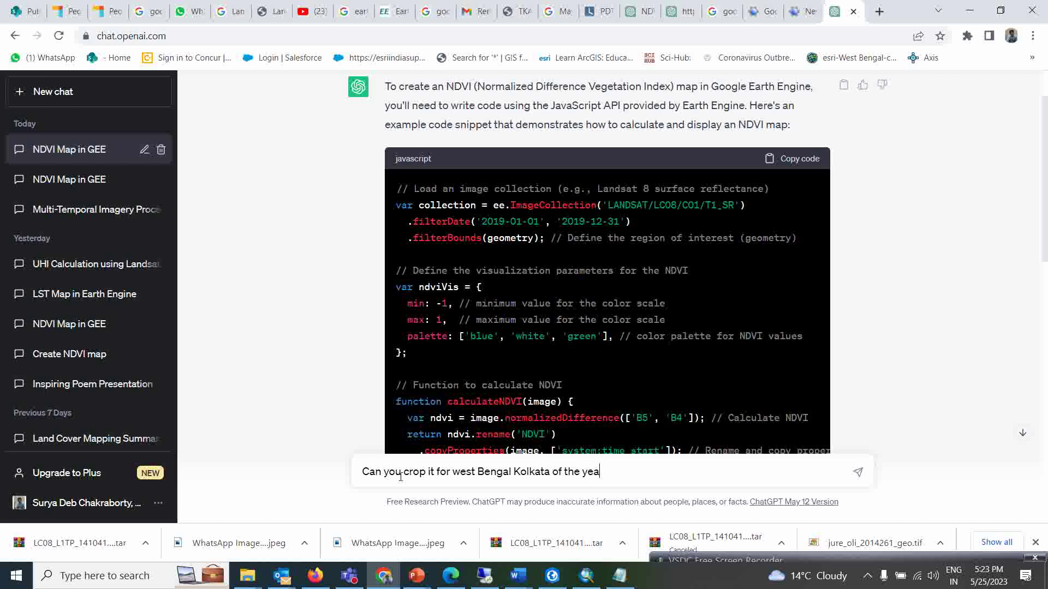
pyautogui.write('r 20')
pyautogui.write('17 ')
pyautogui.write('a')
pyautogui.write('nd giv')
pyautogui.write('e me ')
pyautogui.write('the ')
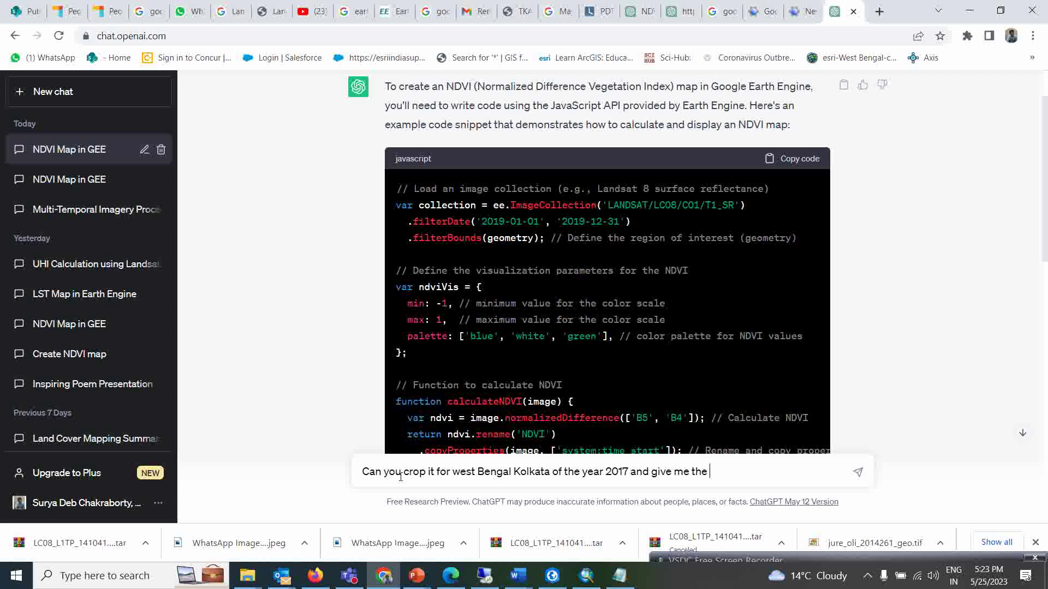
pyautogui.write('w')
pyautogui.write('h')
pyautogui.write('ol')
pyautogui.write('e ')
pyautogui.write('code')
pyautogui.write(' a')
pyautogui.write('ll at ')
pyautogui.write('on')
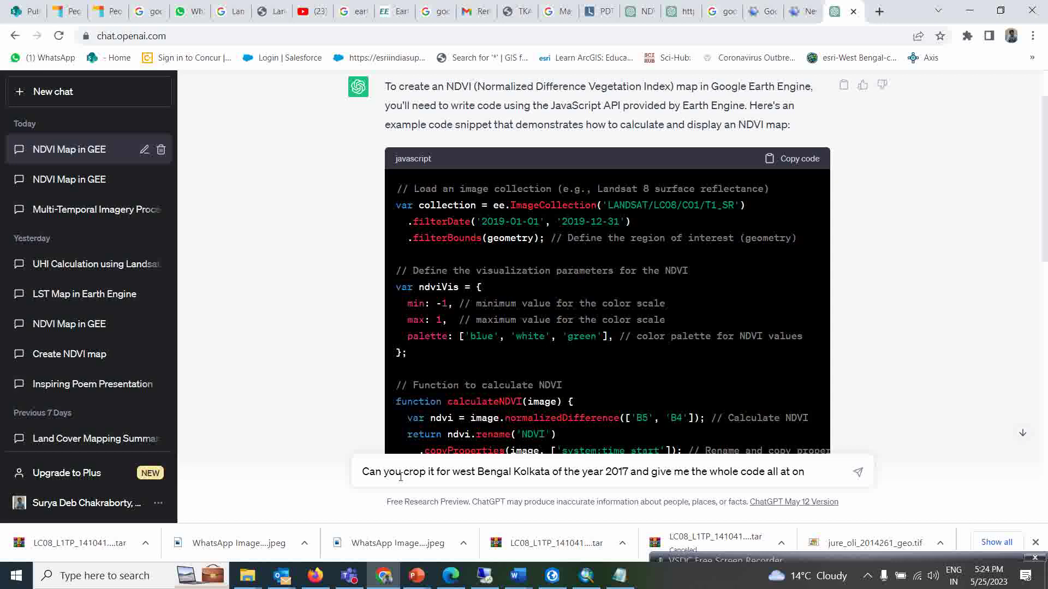
pyautogui.write('ce')
pyautogui.press('Return')
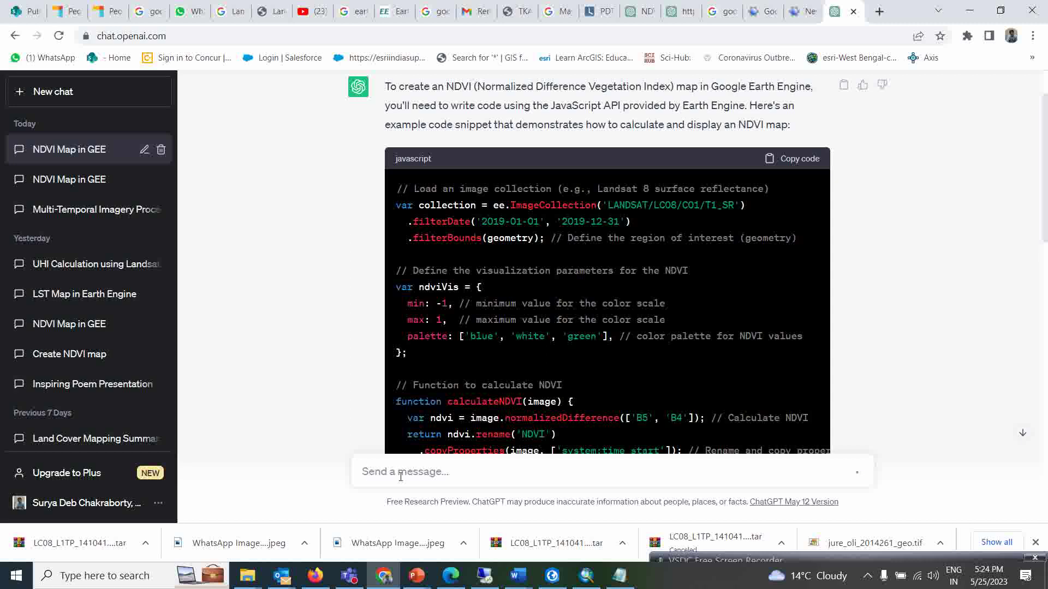
pyautogui.scroll(-3, 879, 337)
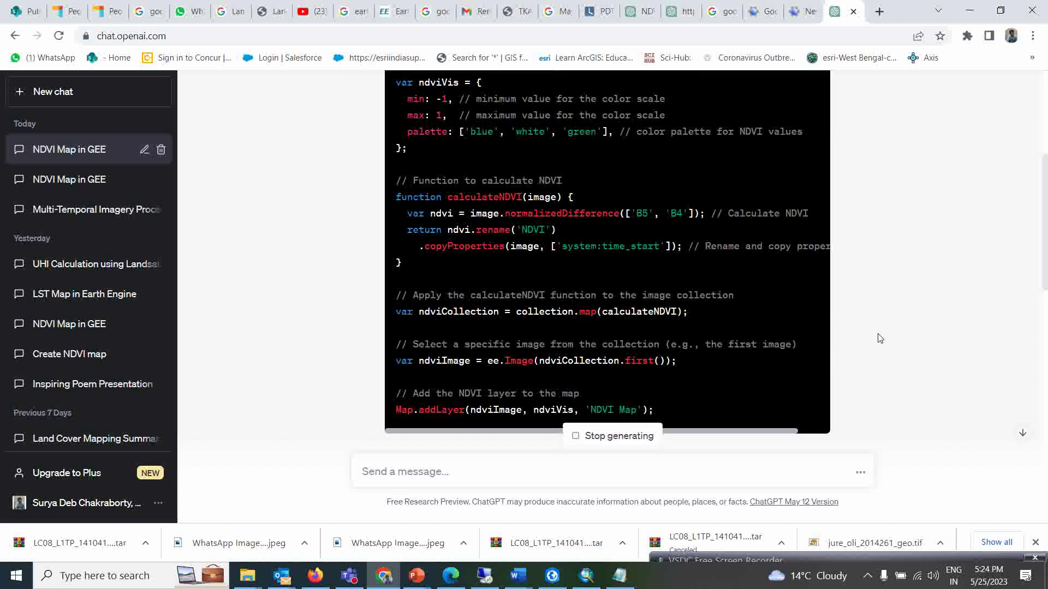
pyautogui.scroll(-2, 879, 339)
pyautogui.scroll(-1, 646, 253)
pyautogui.scroll(-2, 751, 269)
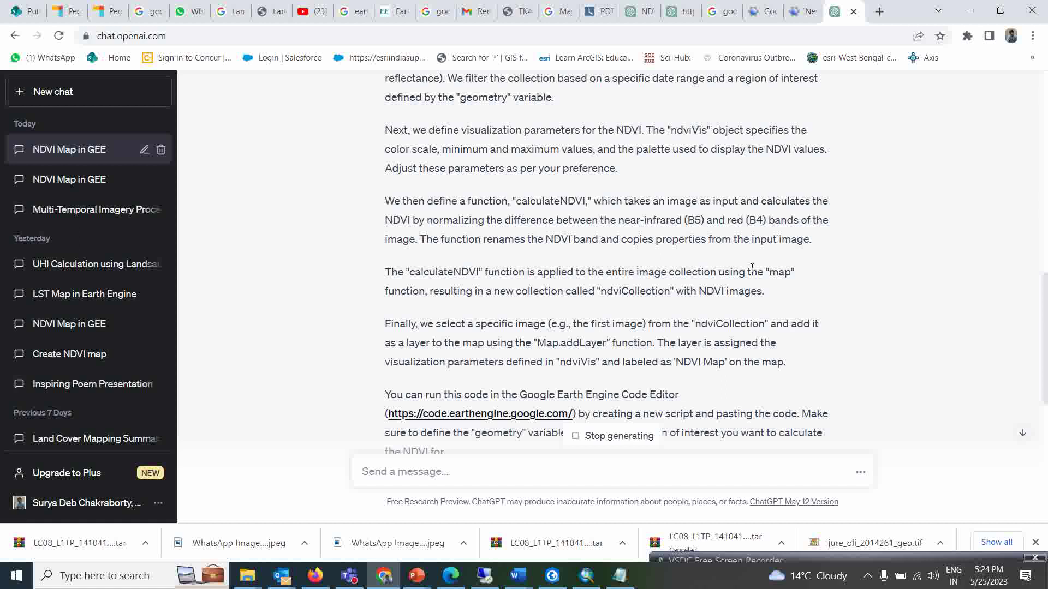
pyautogui.scroll(-4, 751, 268)
pyautogui.scroll(-2, 751, 267)
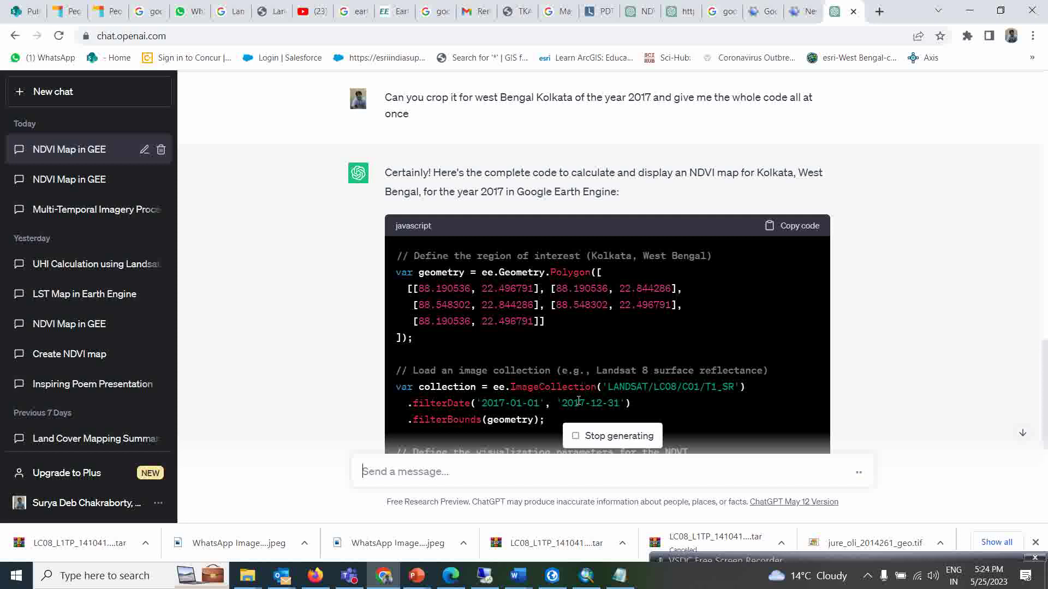
pyautogui.scroll(-2, 693, 366)
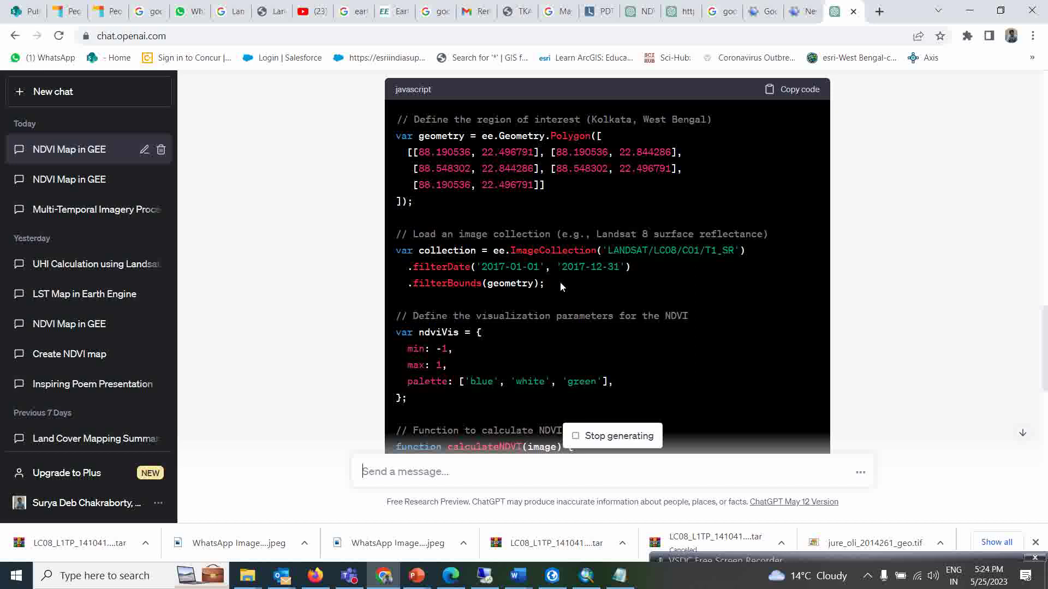
pyautogui.scroll(-1, 560, 282)
pyautogui.scroll(-1, 556, 285)
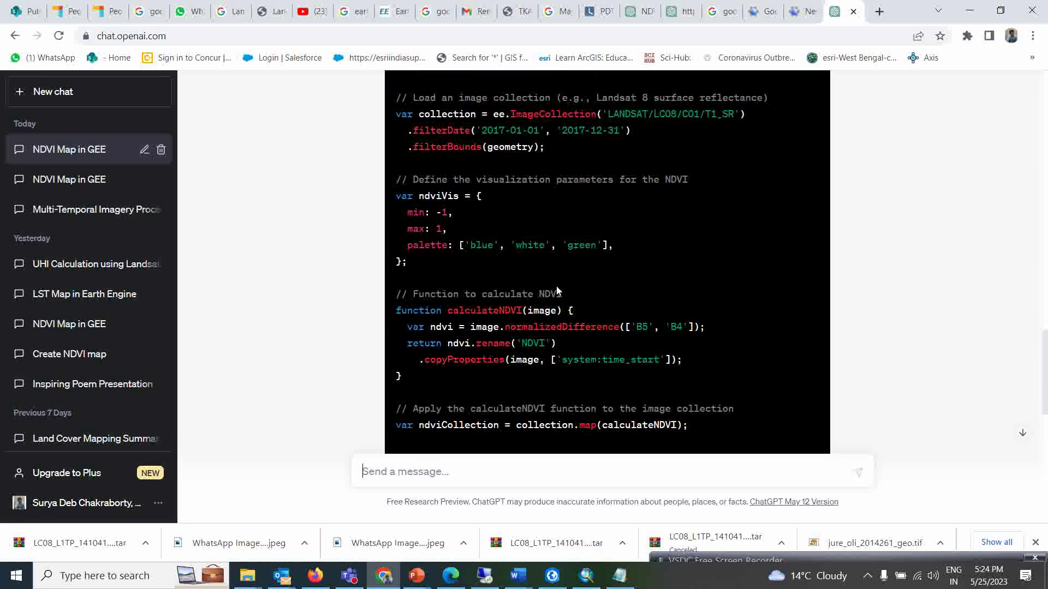
pyautogui.scroll(-2, 556, 286)
pyautogui.scroll(-3, 556, 286)
pyautogui.scroll(-3, 556, 286)
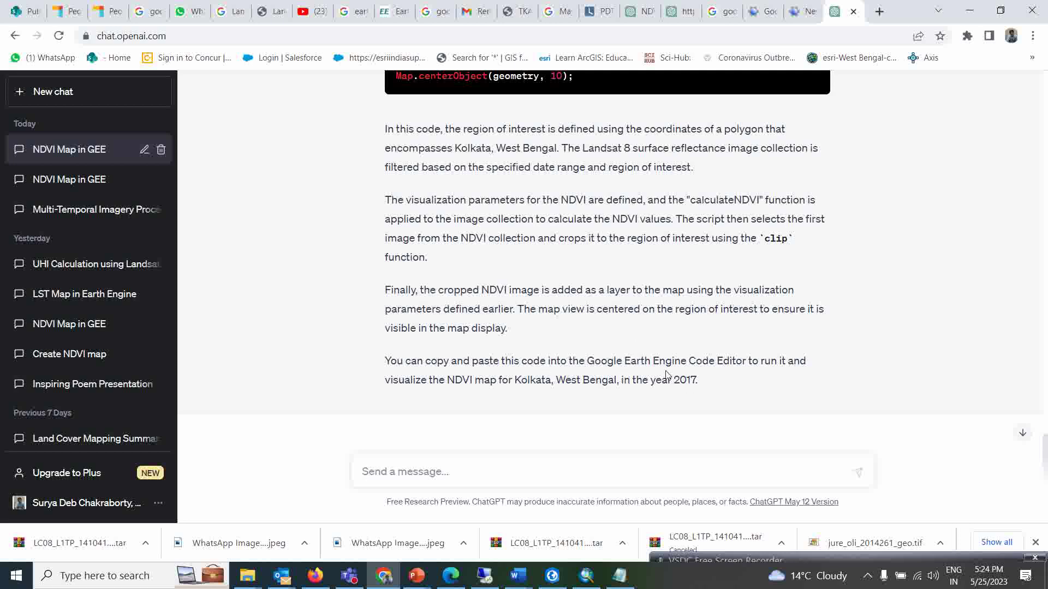
pyautogui.scroll(2, 736, 352)
pyautogui.scroll(2, 735, 351)
pyautogui.scroll(3, 735, 352)
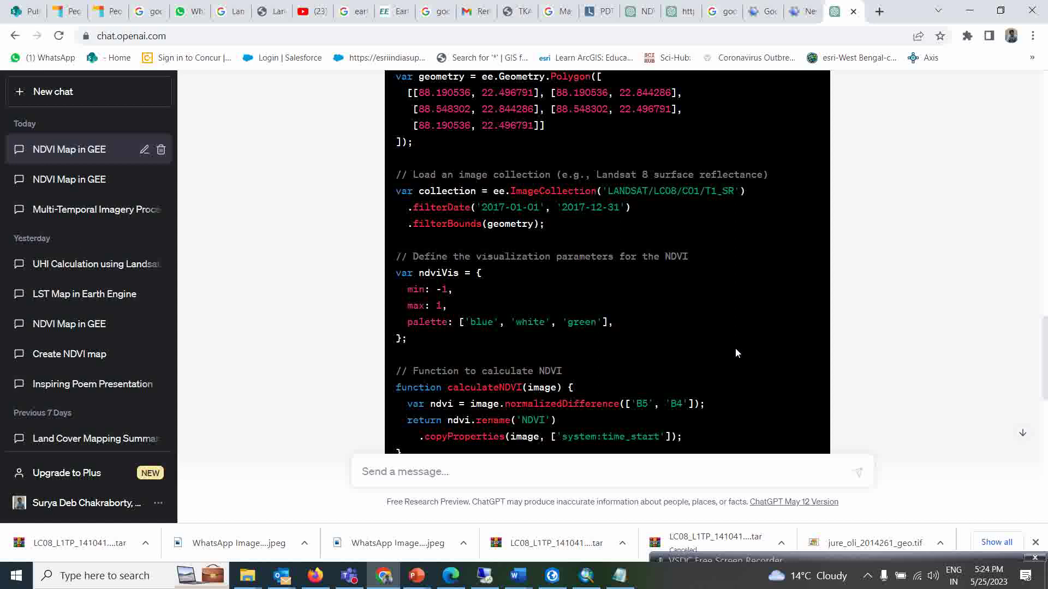
pyautogui.scroll(2, 735, 353)
# Copy the Kolkata 2017 NDVI code block and return to the Earth Engine Code Editor
pyautogui.click(776, 227)
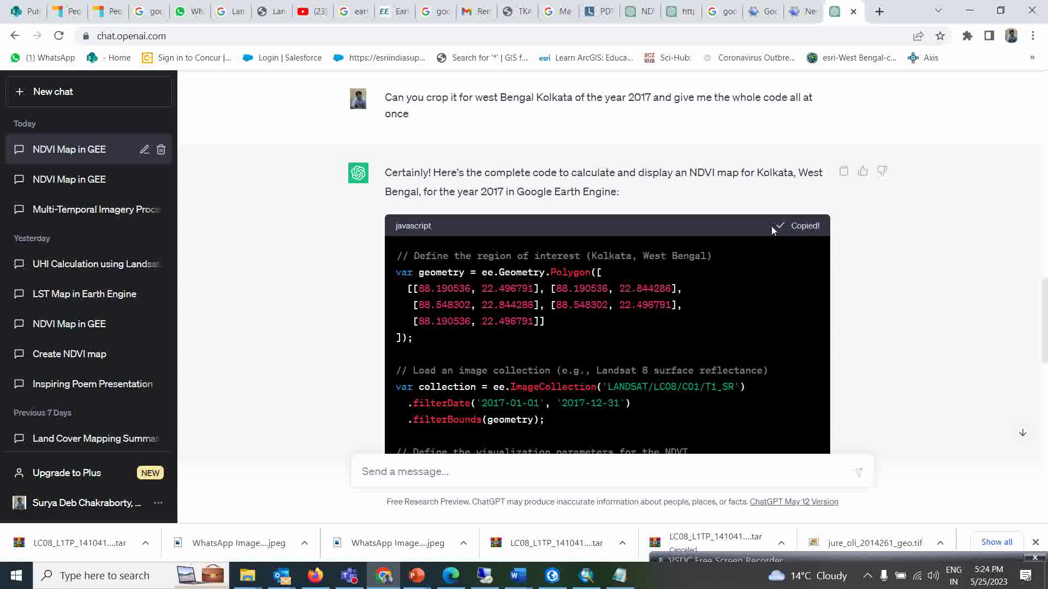
pyautogui.click(795, 12)
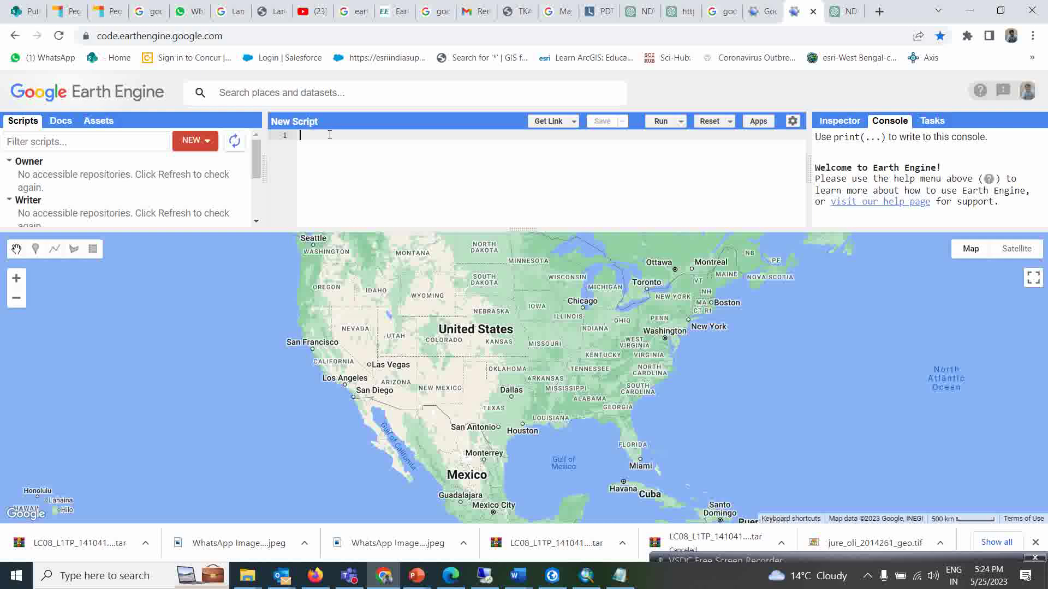
# Paste the Kolkata NDVI code into the empty script and run it
pyautogui.hotkey('ctrl', 'v')
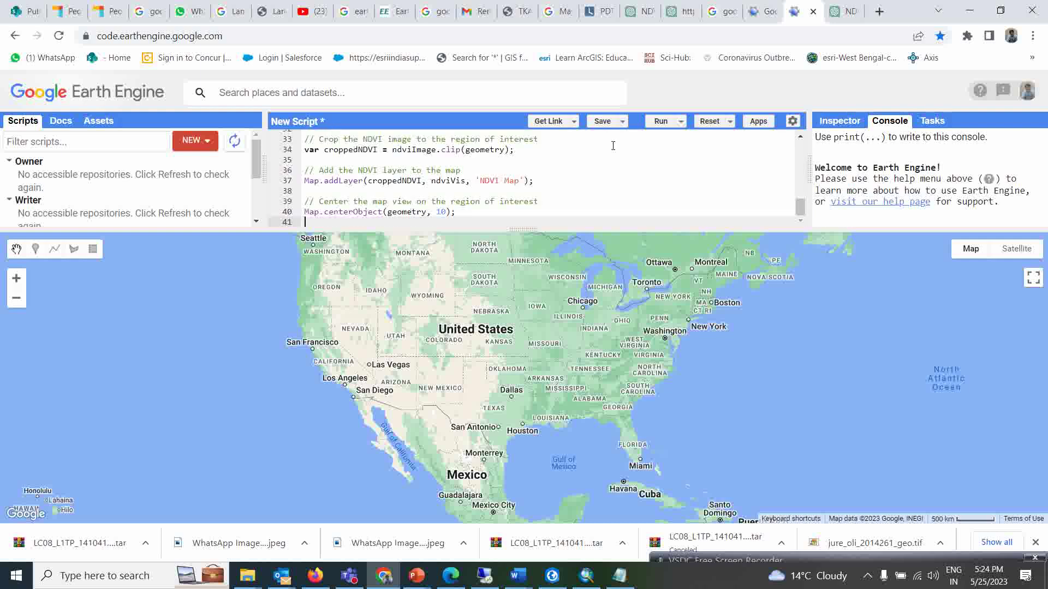
pyautogui.click(660, 122)
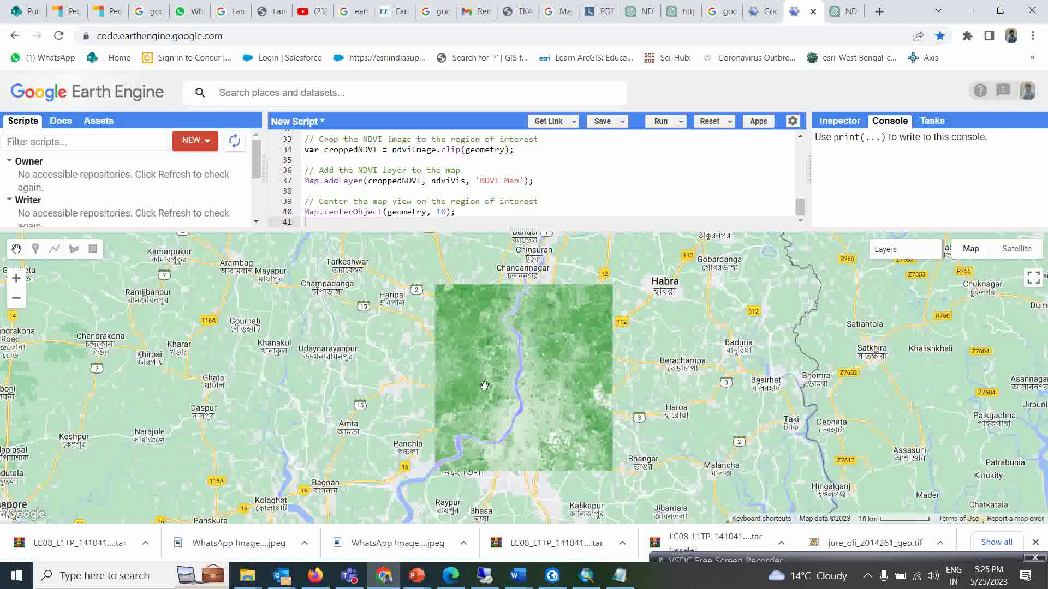
pyautogui.scroll(1, 531, 427)
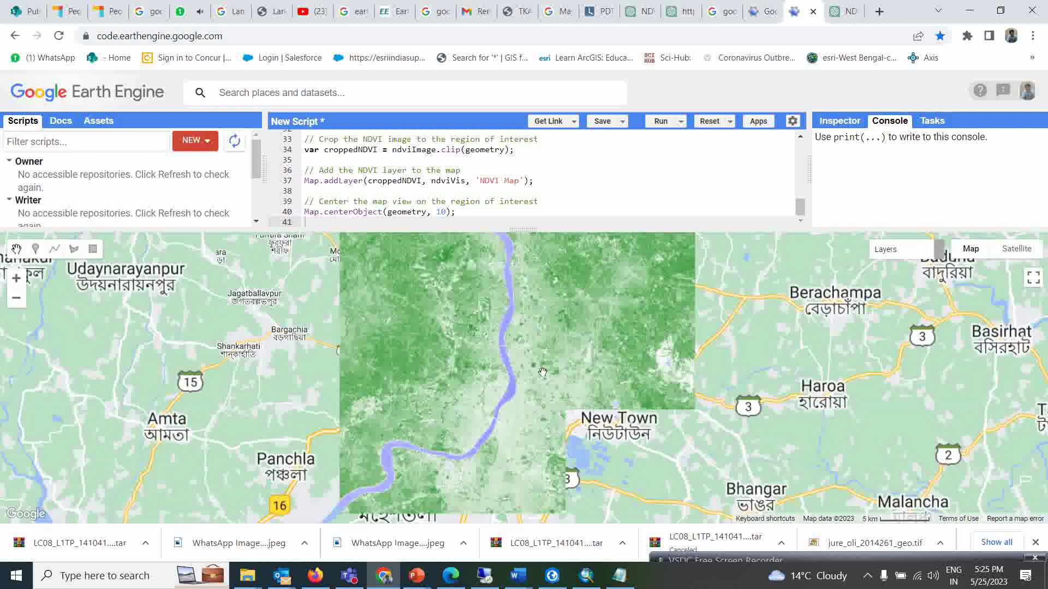
# Pan around the clipped Kolkata NDVI layer to inspect the river and vegetation
pyautogui.moveTo(542, 374); pyautogui.dragTo(545, 394)
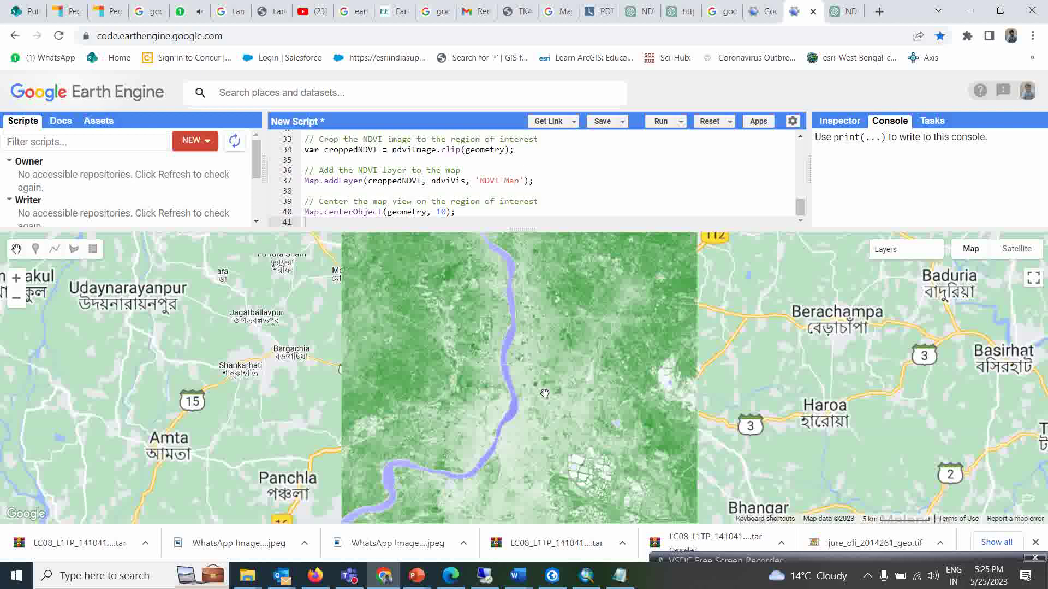